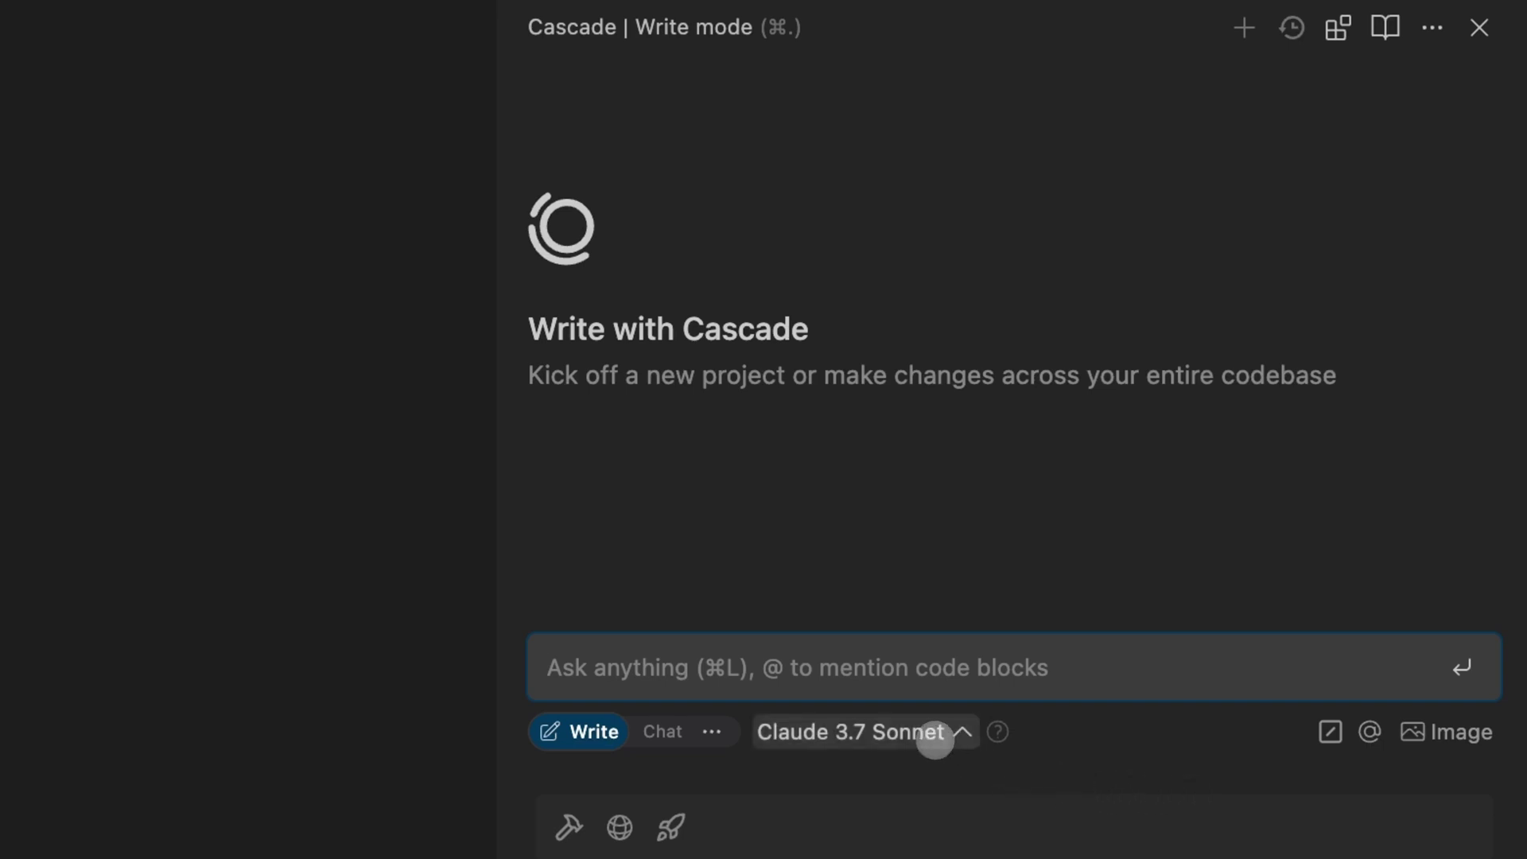
# Step: Open the Cascade model picker from the 'Claude 3.7 Sonnet' label below the input box
pyautogui.click(937, 737)
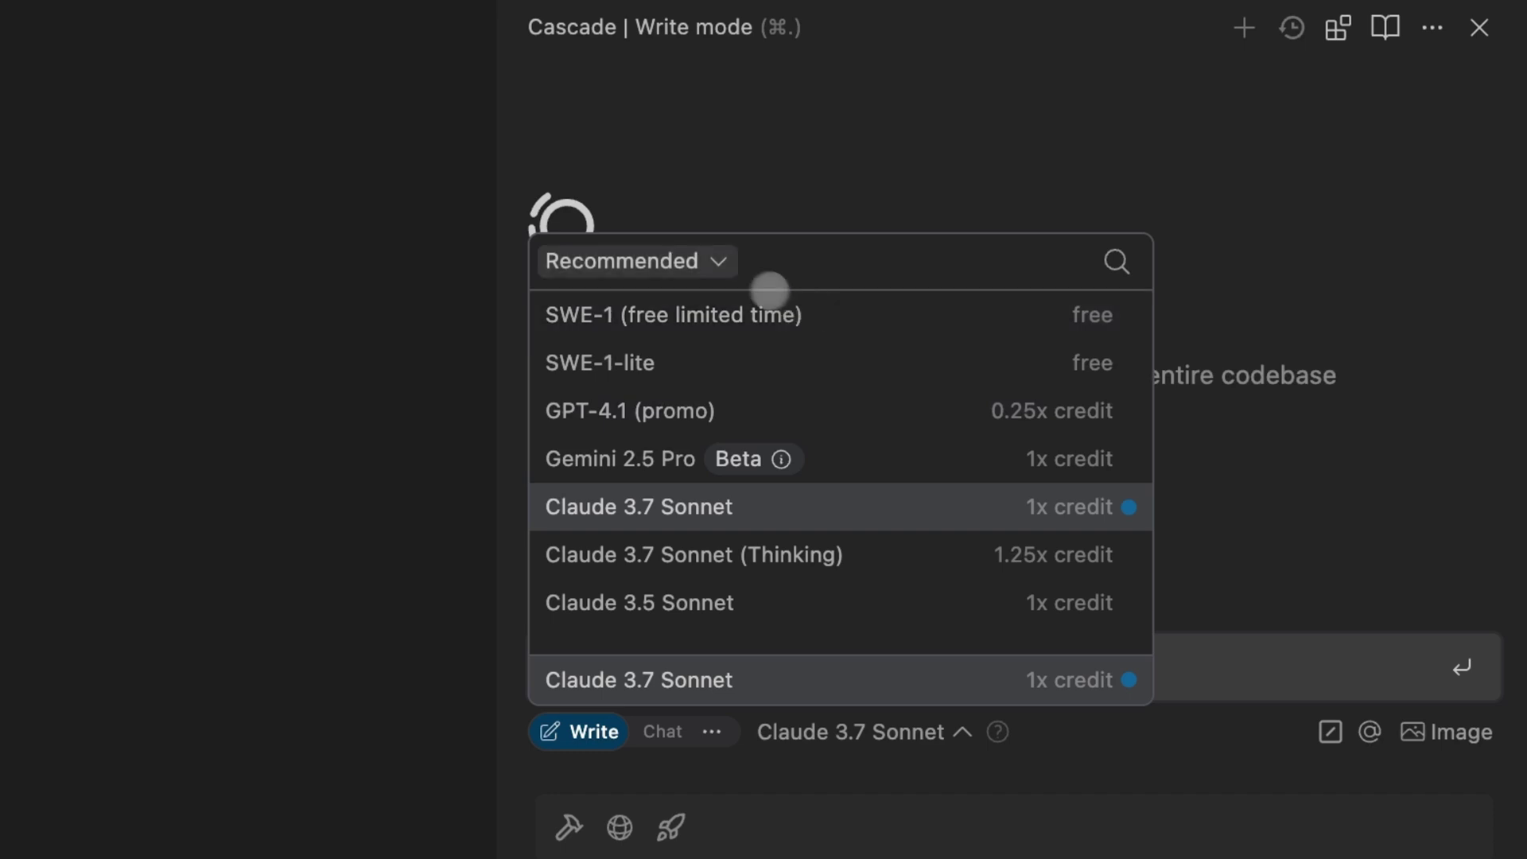
# Step: Group the Cascade model list by Provider, browse the sections, then reopen the grouping choices
pyautogui.click(707, 262)
pyautogui.click(620, 350)
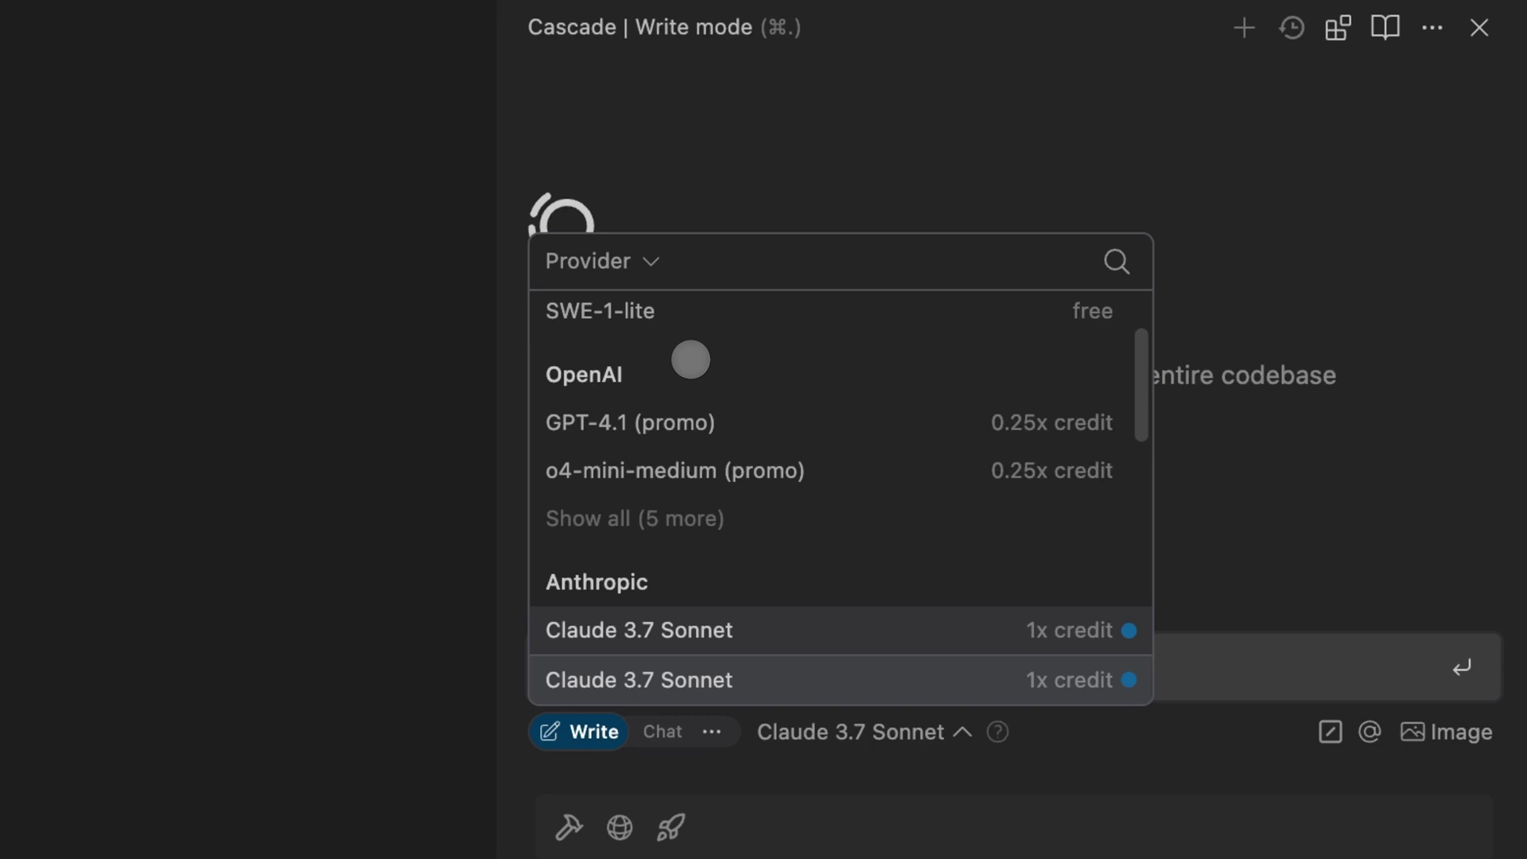
pyautogui.scroll(-3, 763, 389)
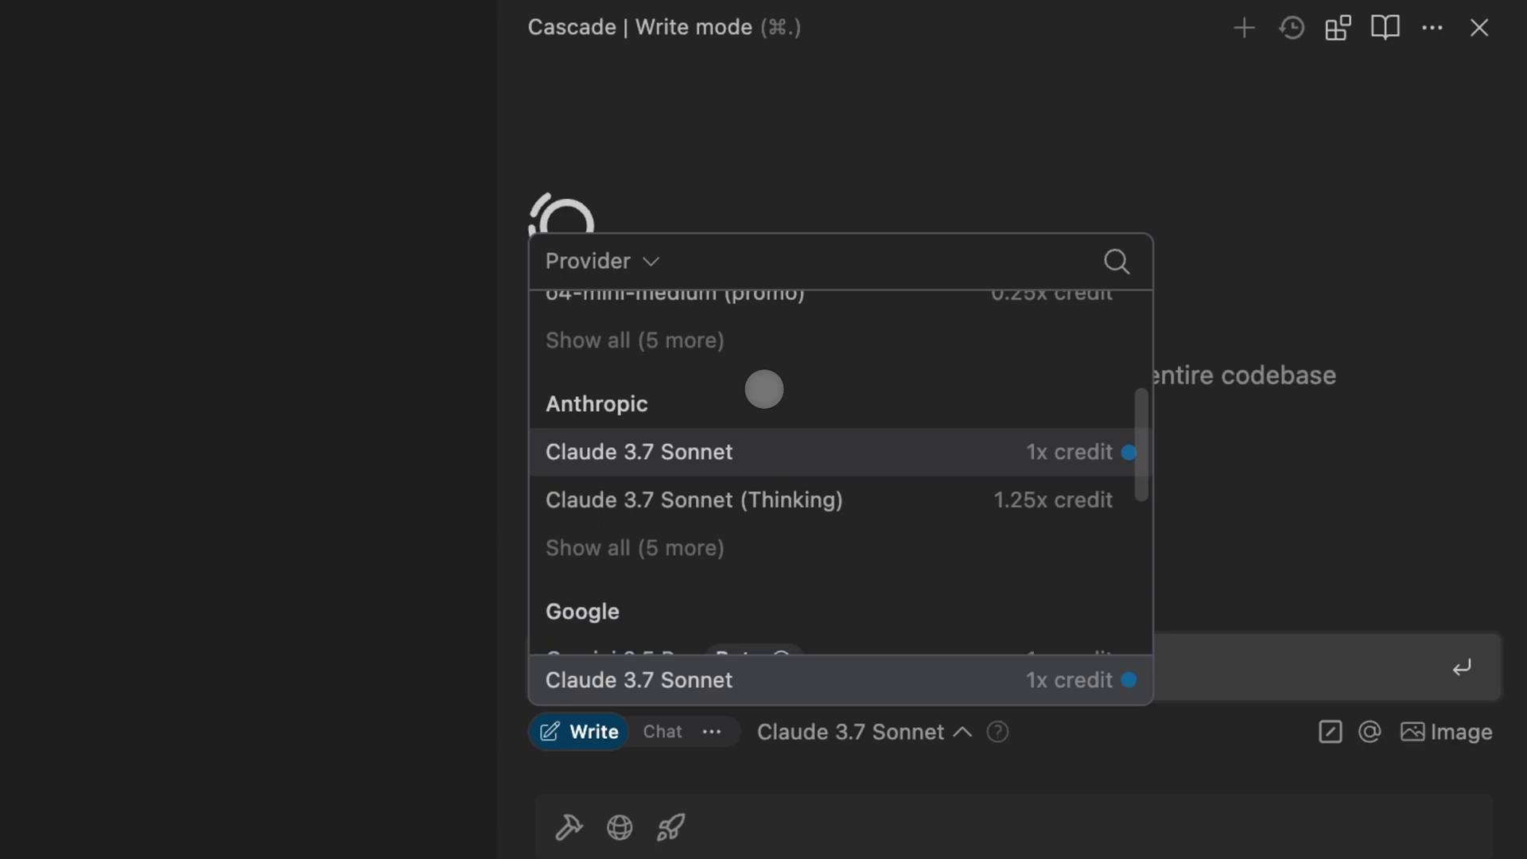
pyautogui.scroll(-4, 765, 389)
pyautogui.scroll(-2, 764, 389)
pyautogui.scroll(4, 763, 389)
pyautogui.scroll(5, 715, 334)
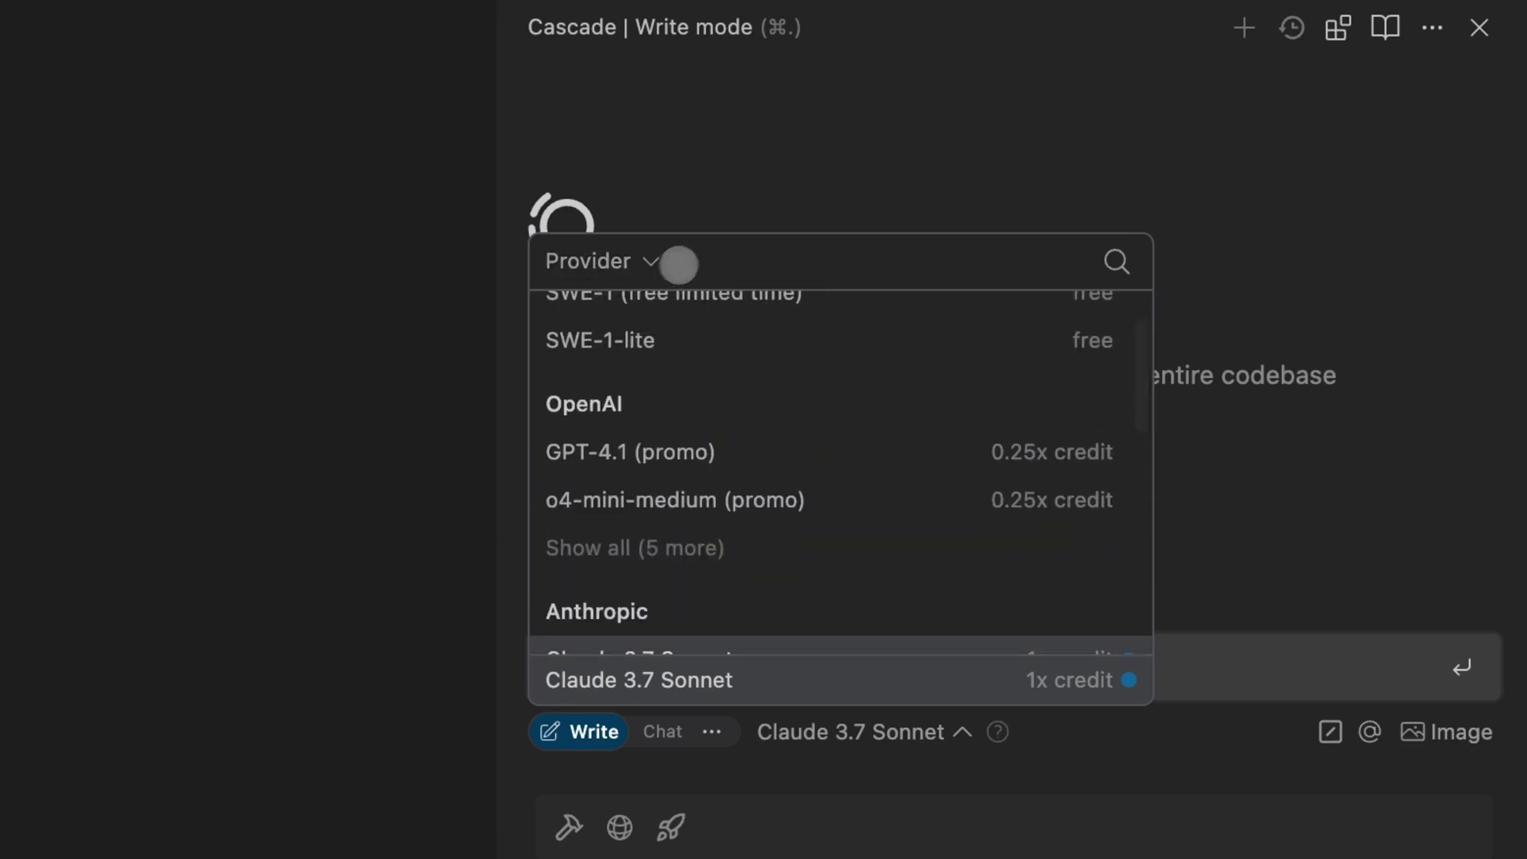
pyautogui.scroll(2, 764, 358)
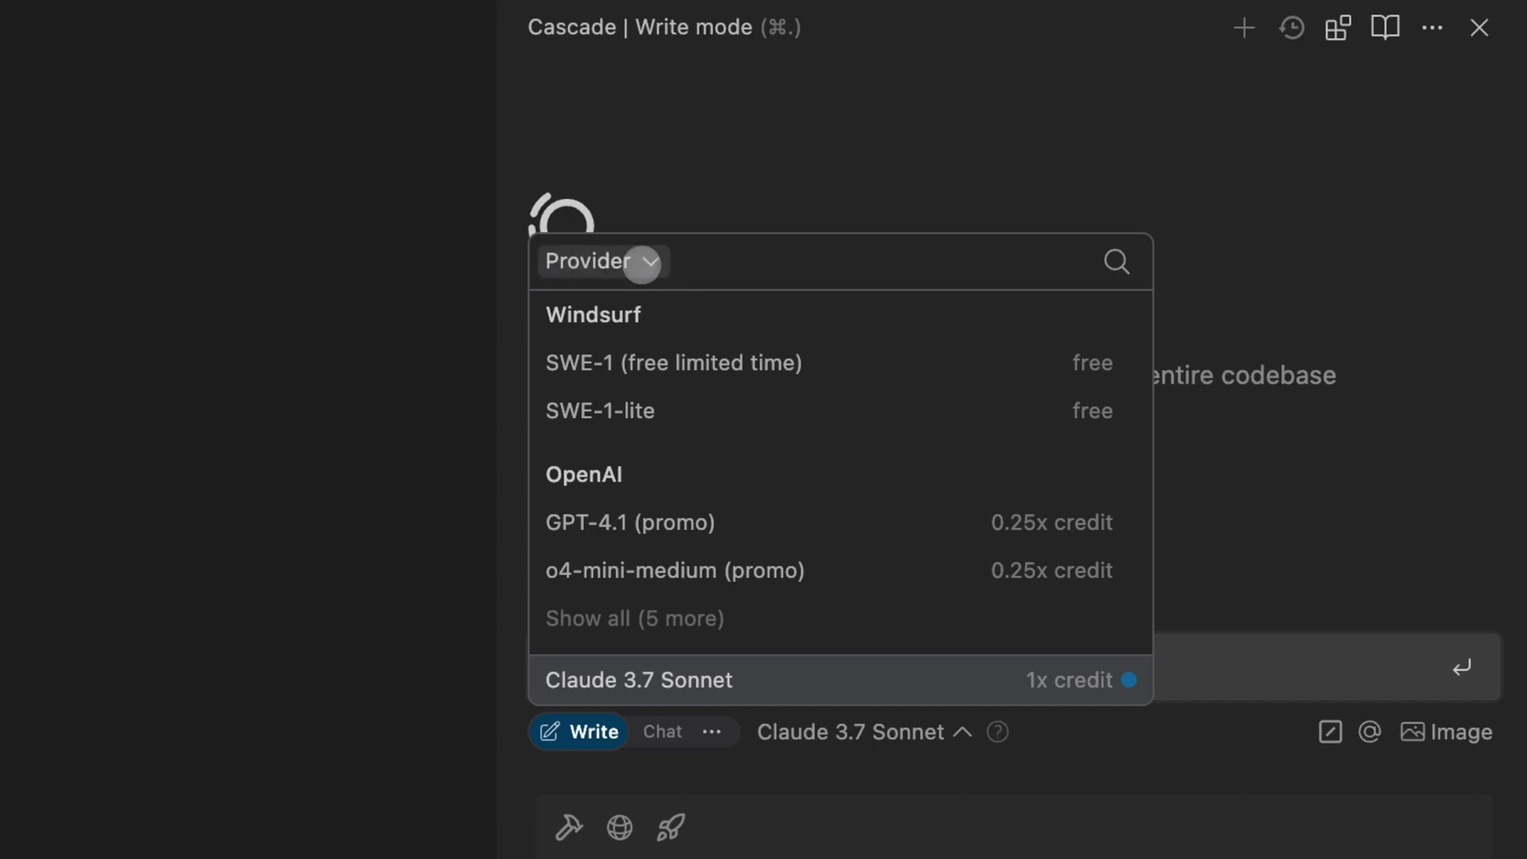
pyautogui.click(639, 260)
# Step: Switch the model list grouping from Provider to Cost
pyautogui.click(623, 389)
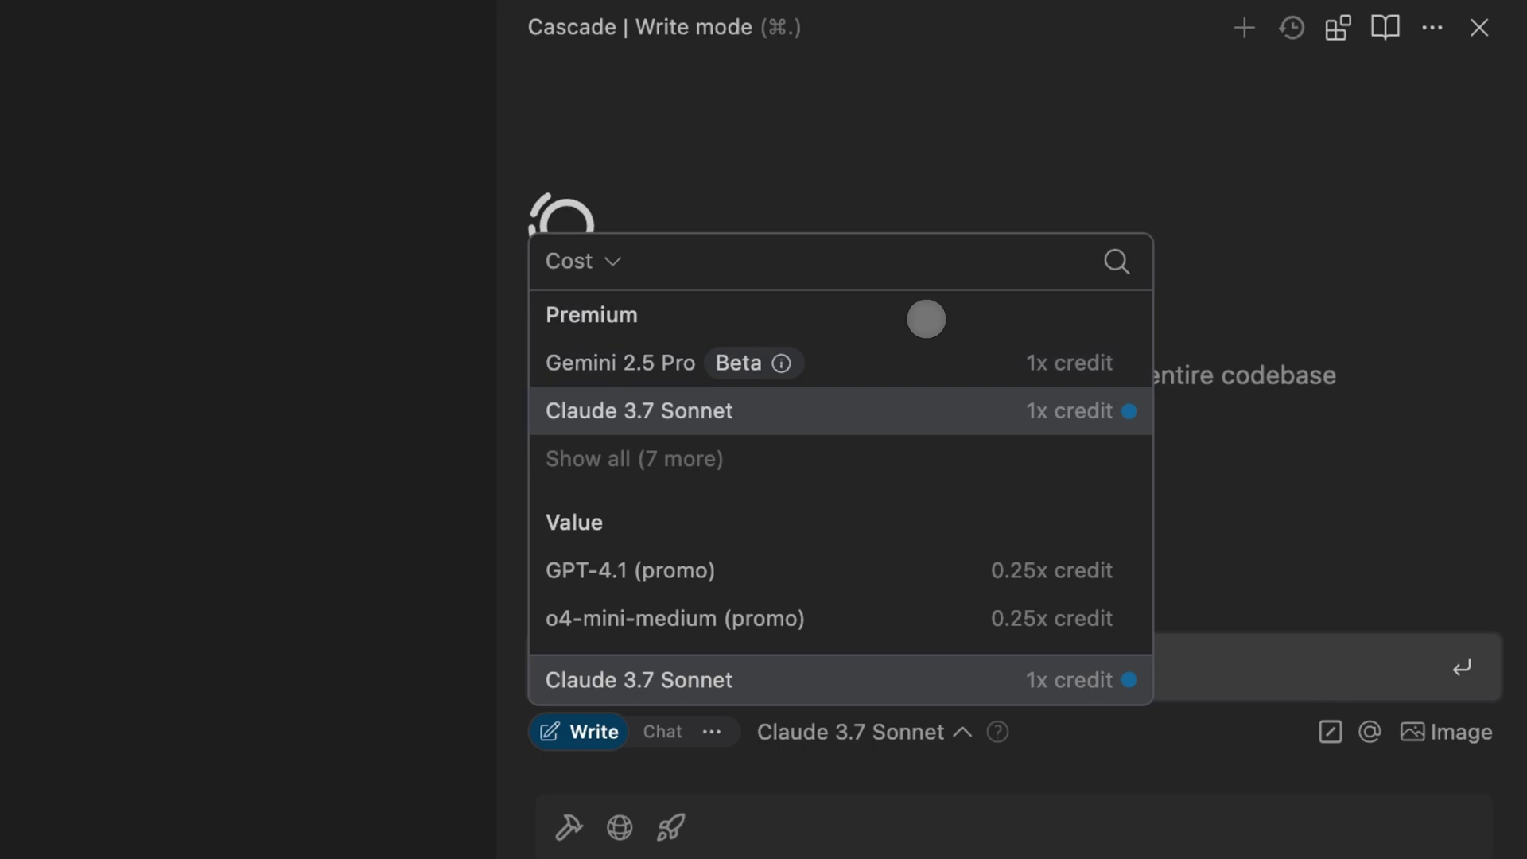
pyautogui.scroll(-3, 926, 318)
pyautogui.scroll(-2, 926, 334)
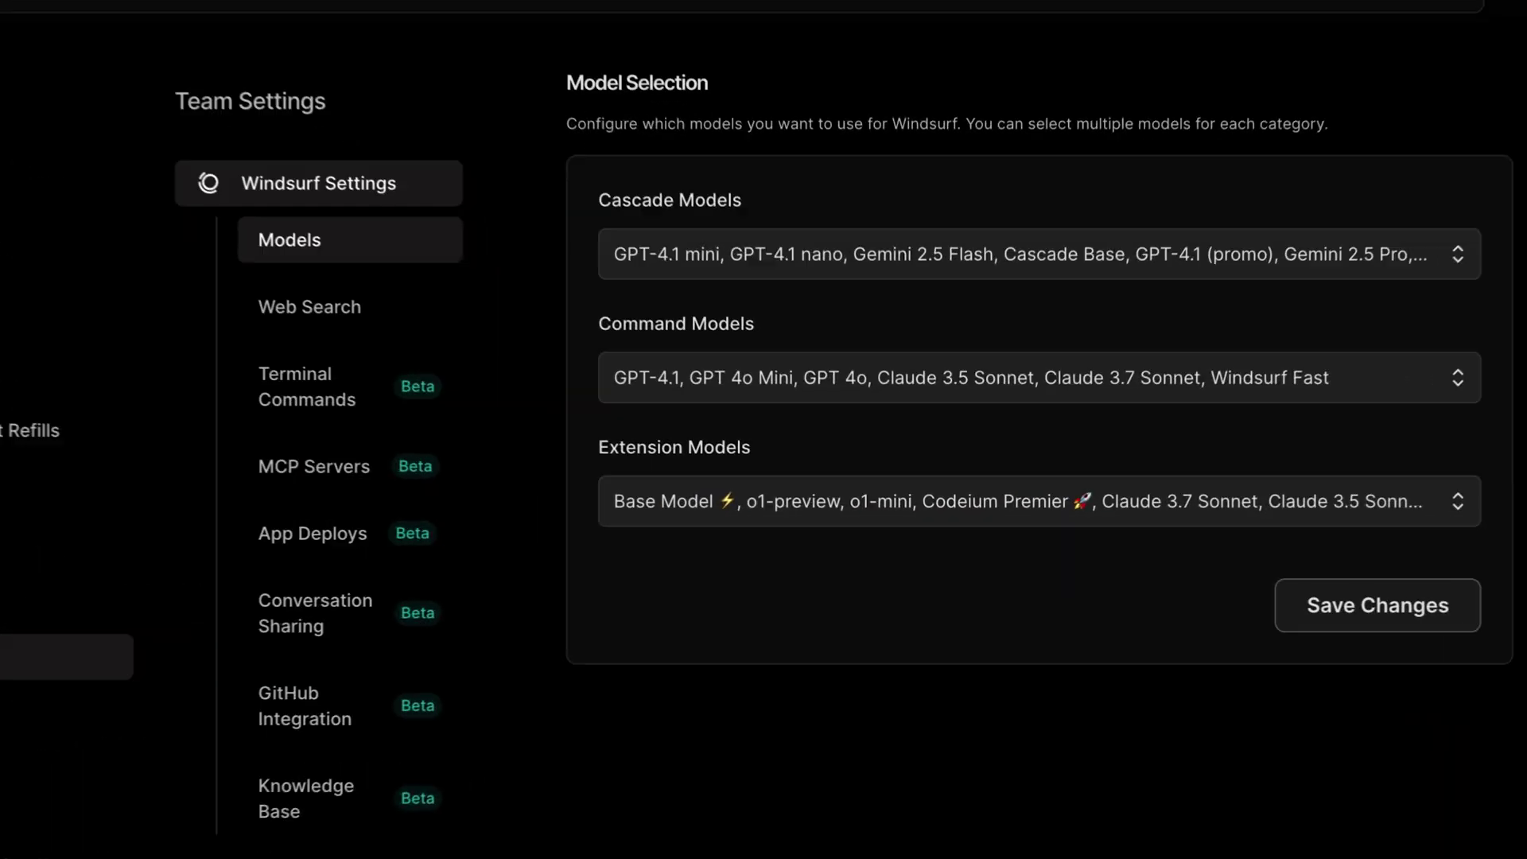
# Step: Expand the Cascade Models dropdown in the team's Models settings to show enabled models
pyautogui.click(1464, 248)
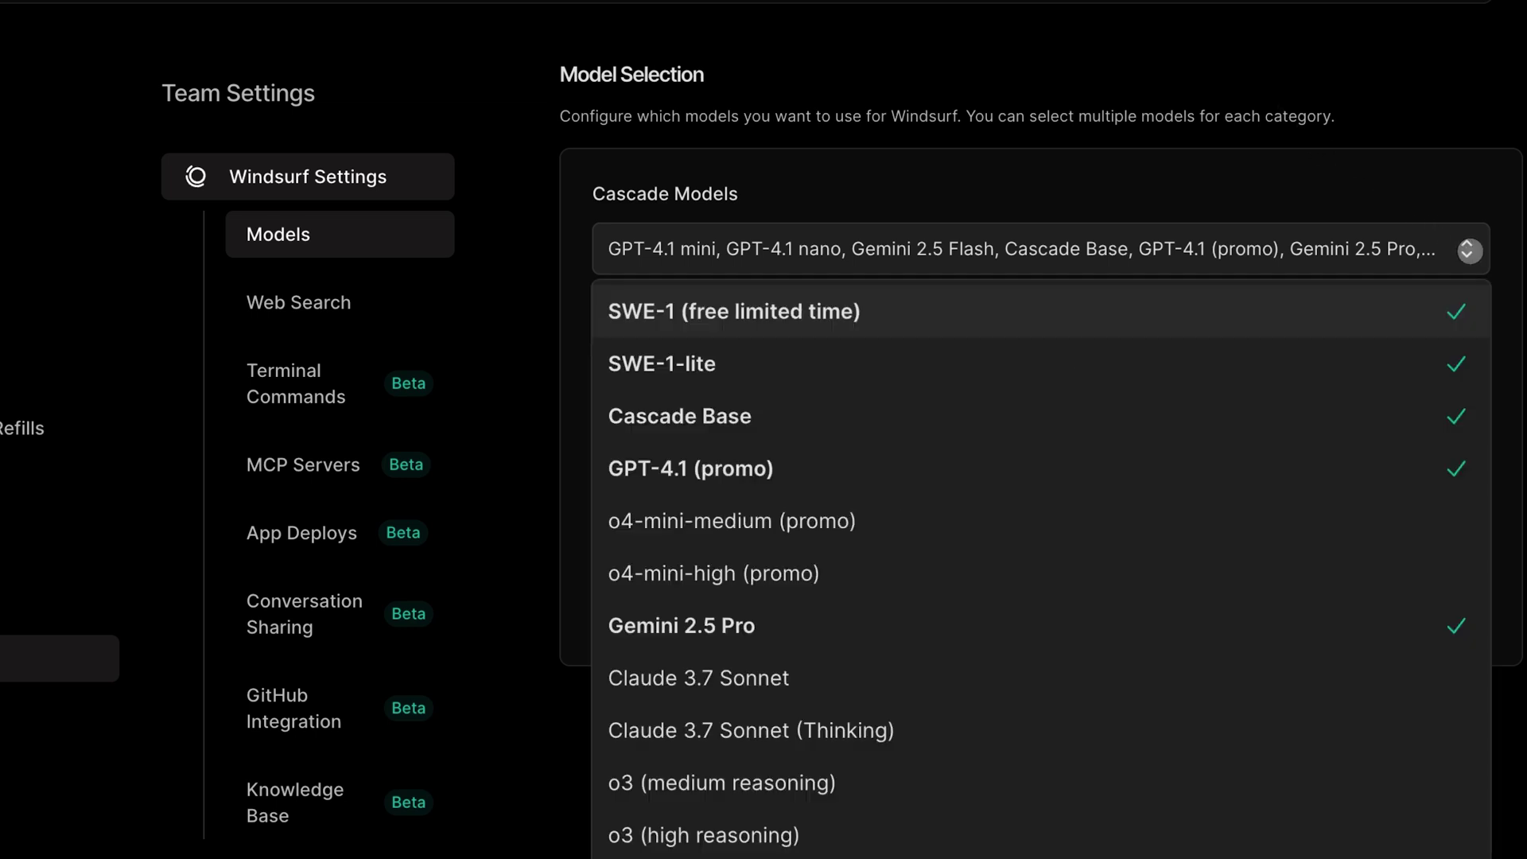